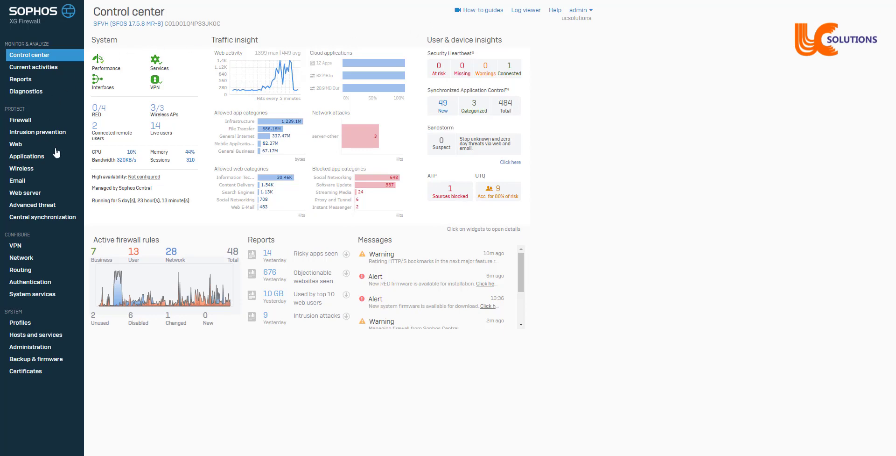
Open Administration under System in the left sidebar of the control center.
left_click(39, 348)
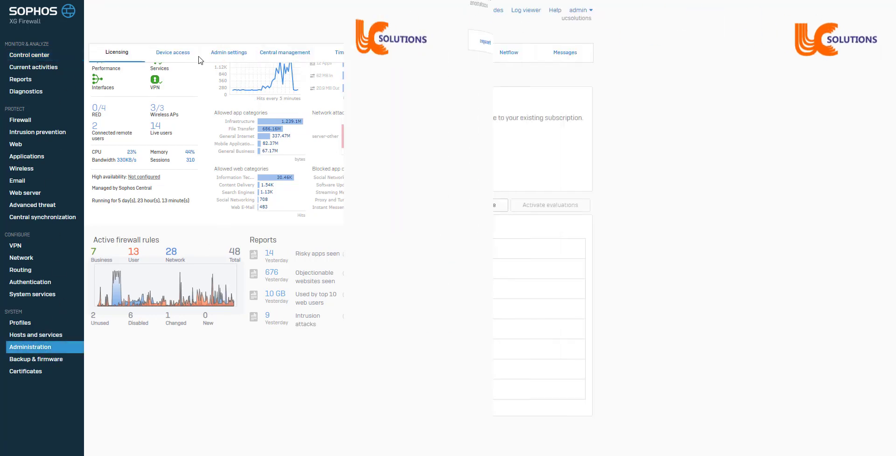
Check the Device access service rules, then the Admin settings admin and user portal HTTPS ports.
left_click(177, 55)
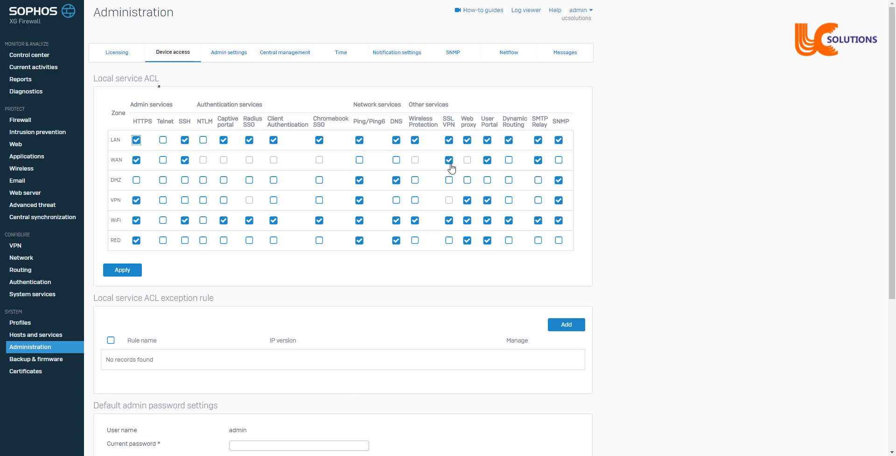
left_click(225, 55)
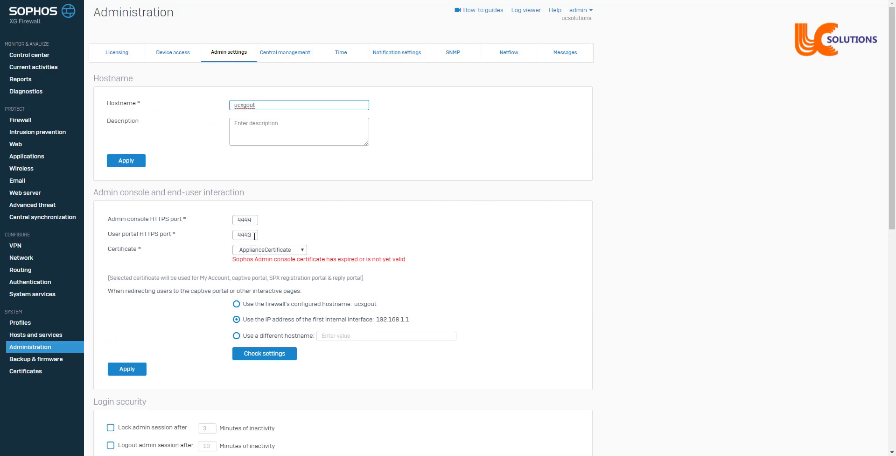
left_click_drag(255, 235, 230, 239)
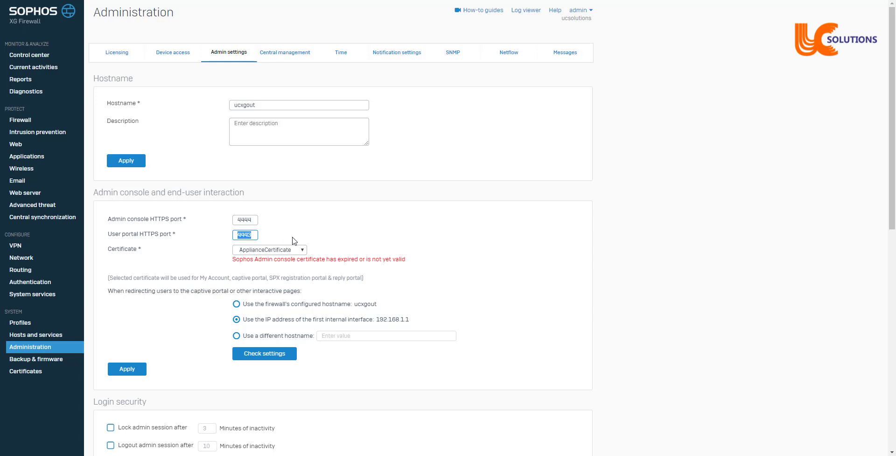
left_click(239, 236)
left_click_drag(238, 236, 251, 235)
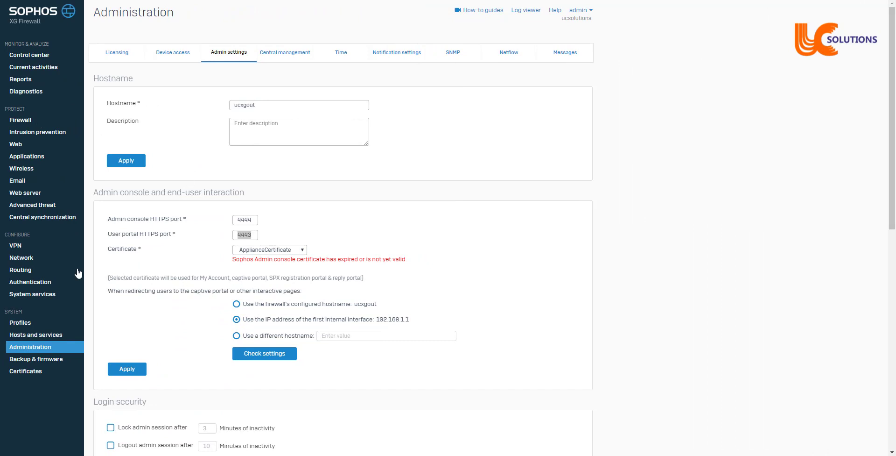
Try ApplianceCertificate as the SSL VPN server certificate, revert it to vpn, then list certificates.
left_click(19, 245)
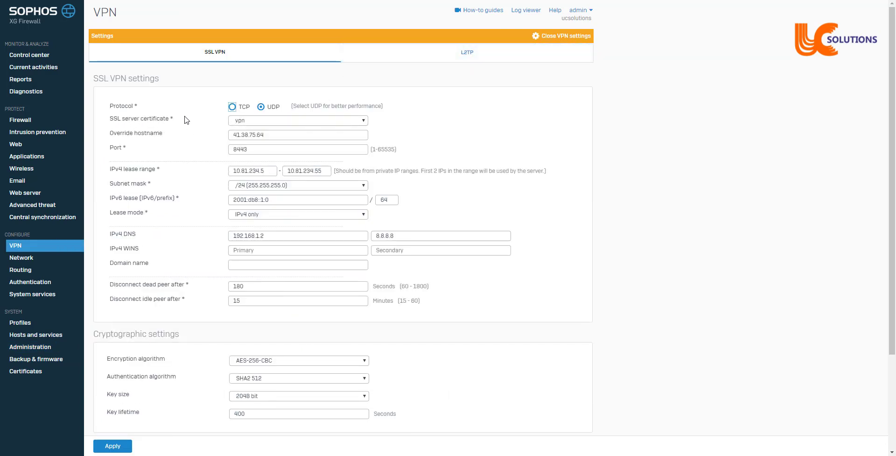
left_click(262, 121)
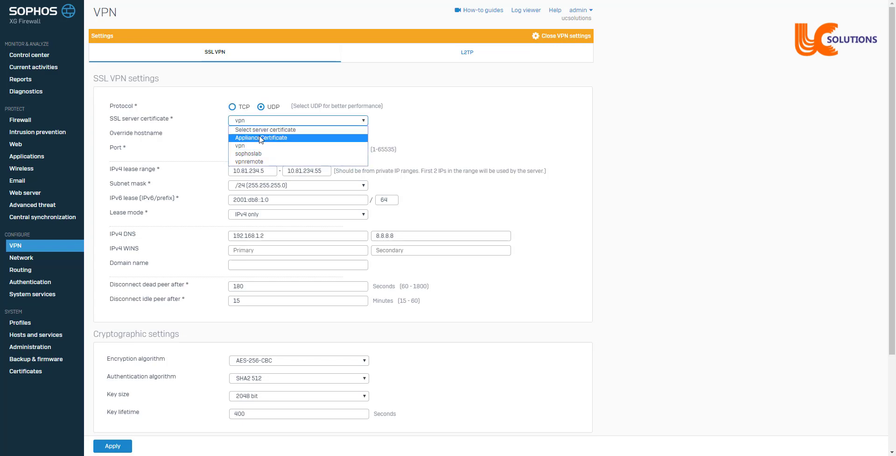
left_click(260, 138)
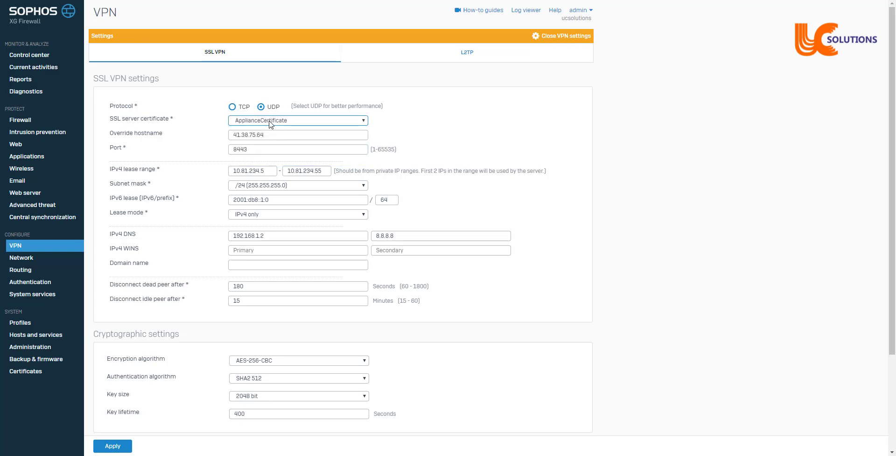
left_click(269, 123)
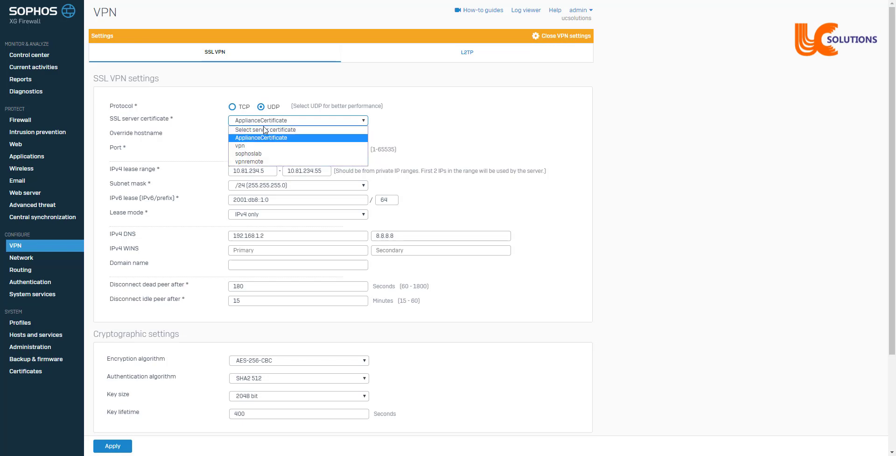
left_click(241, 147)
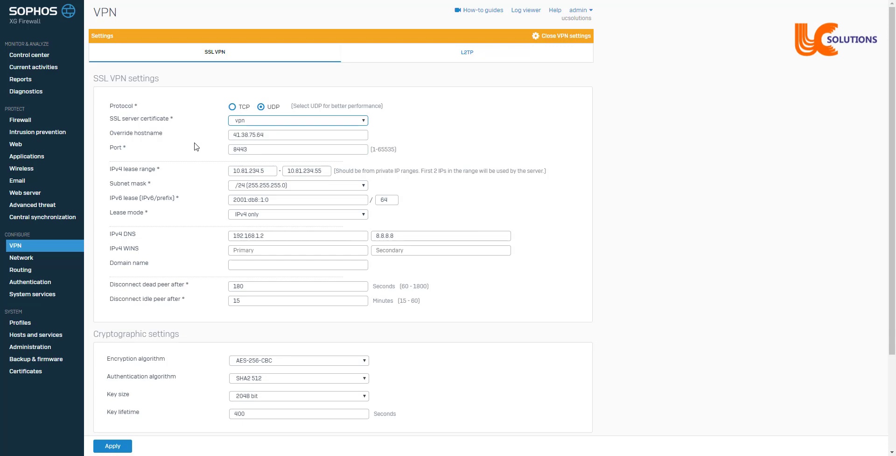
left_click(28, 379)
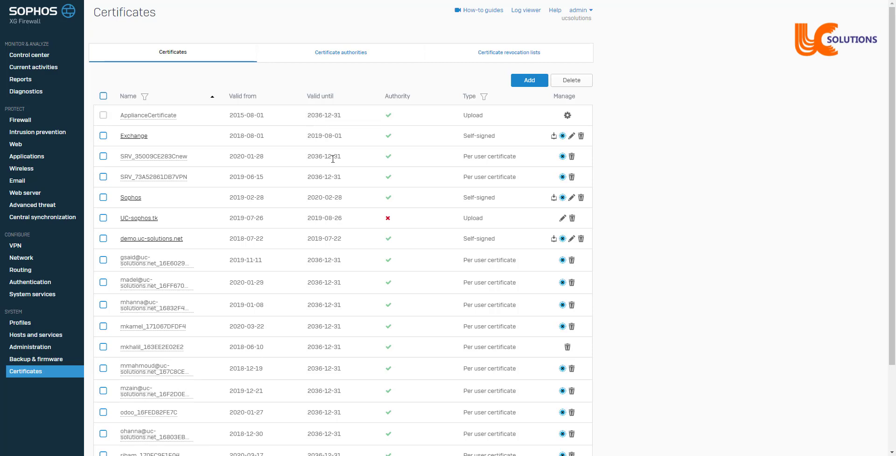
Start a self-signed certificate and check its 2020-03-23 to 2021-03-23 validity, leaving dates unchanged.
left_click(523, 84)
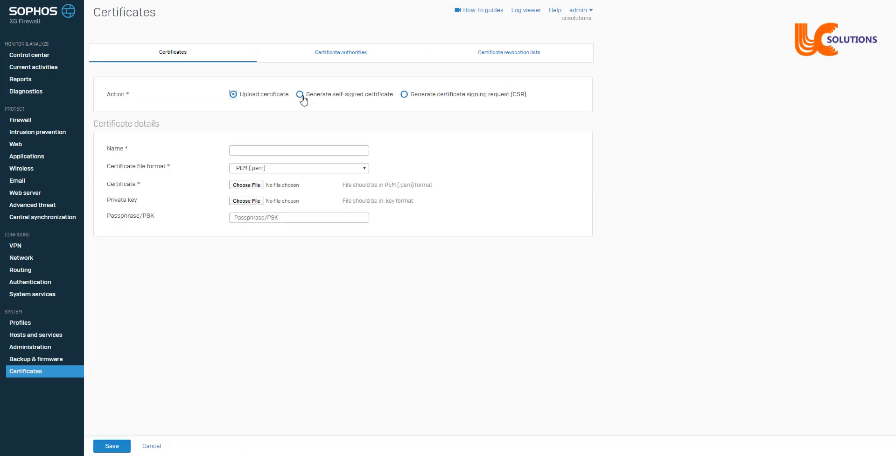
left_click(300, 95)
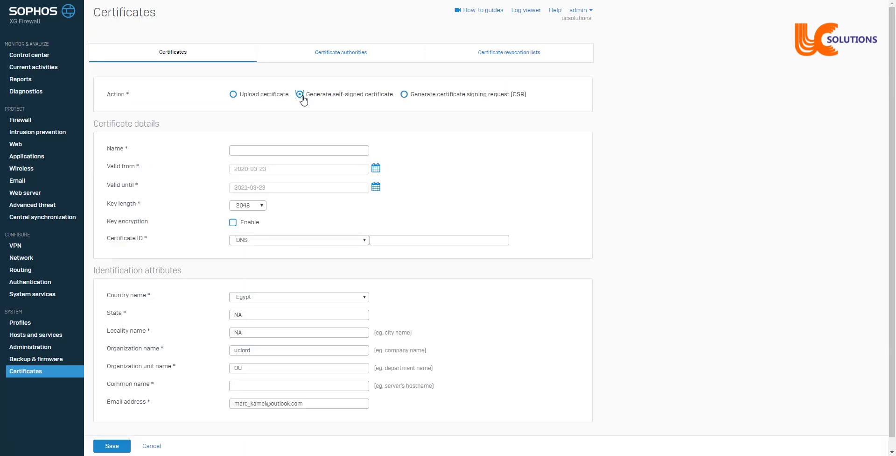
left_click(312, 149)
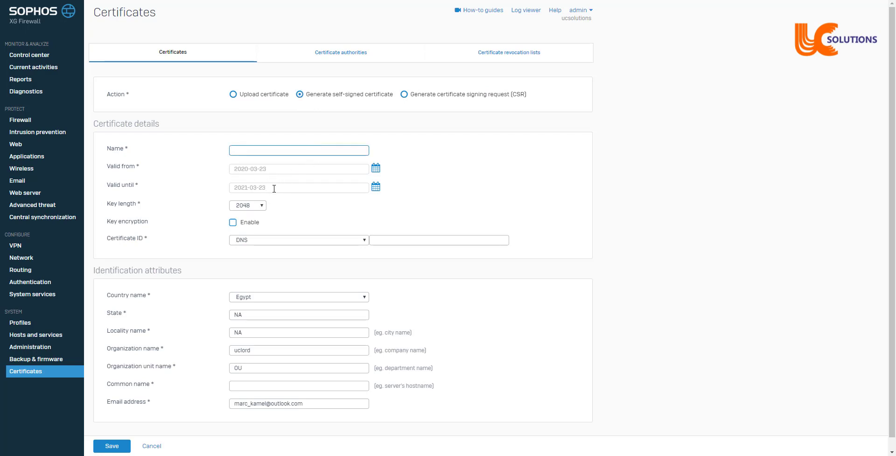
left_click(376, 186)
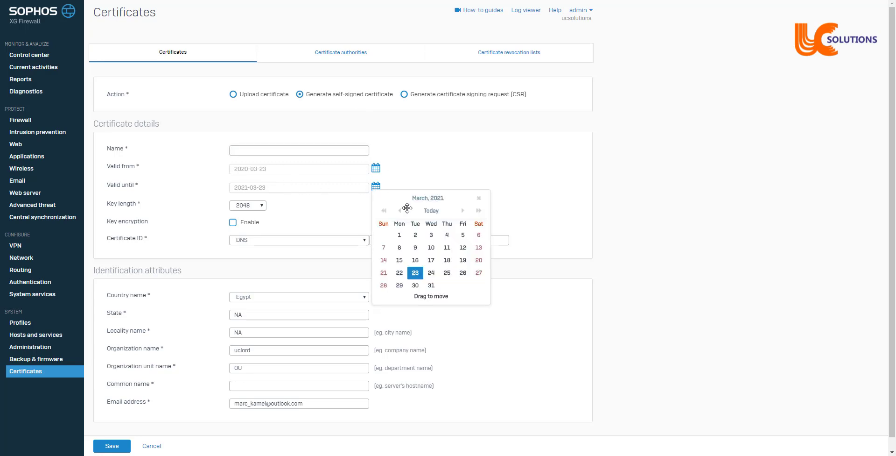
left_click(425, 153)
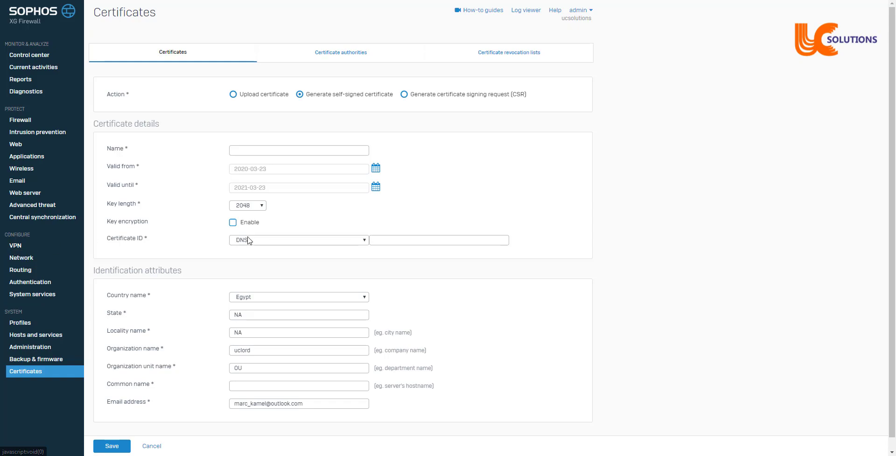
left_click(525, 11)
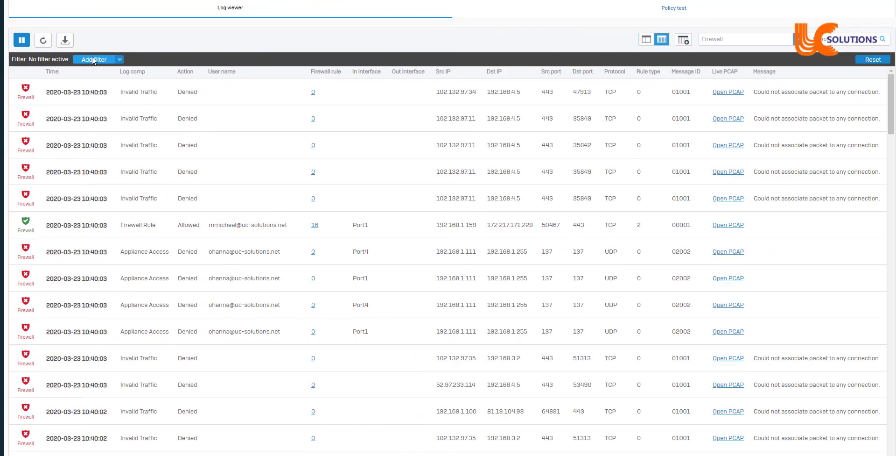
Draft a log viewer filter with Log comp set to SSL VPN.
left_click(92, 59)
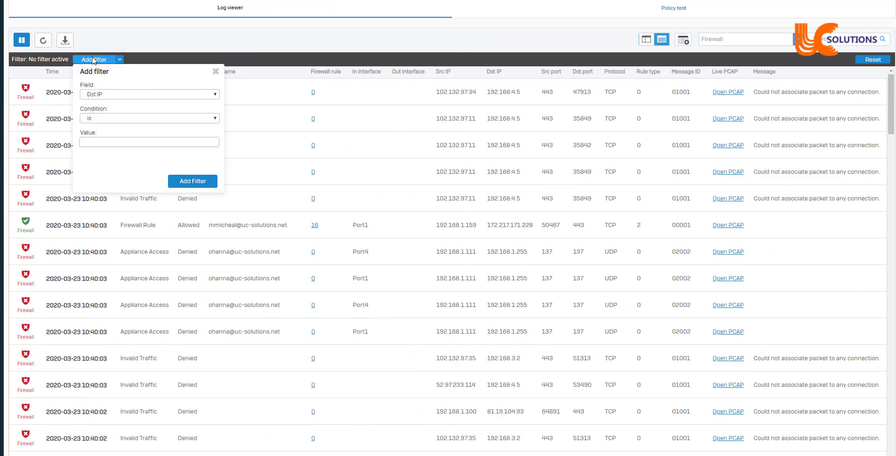
left_click(124, 96)
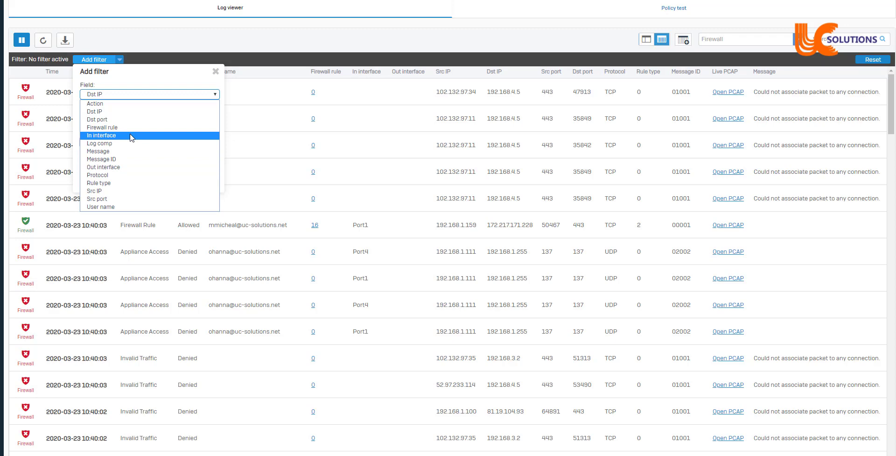
left_click(119, 147)
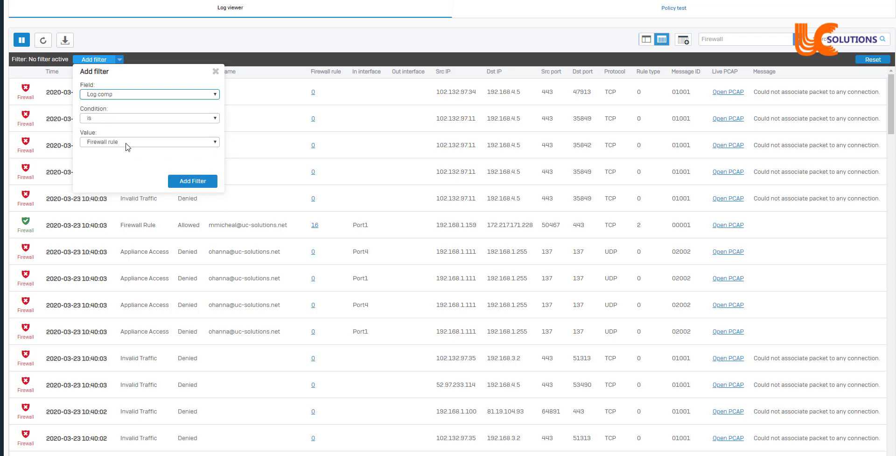
left_click(127, 142)
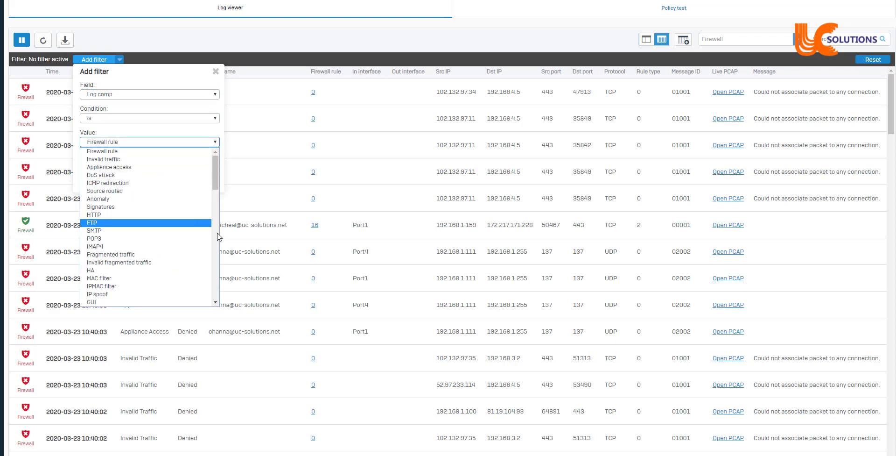
scroll(204, 244, "down", 3)
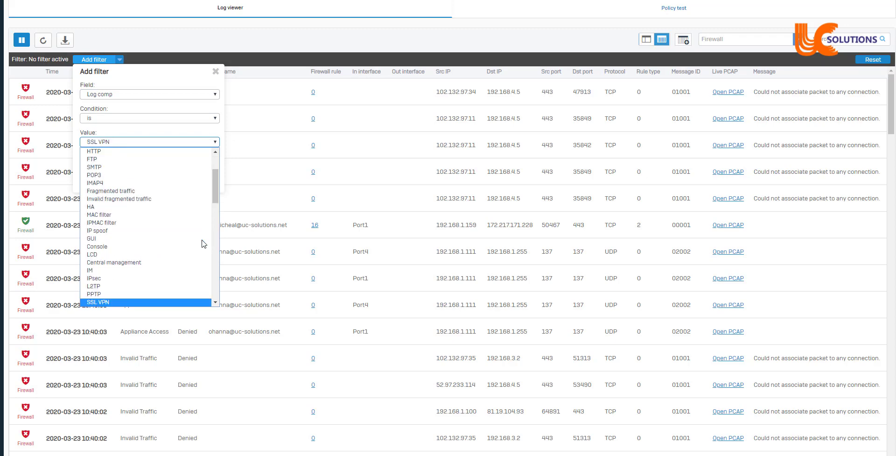
left_click(113, 301)
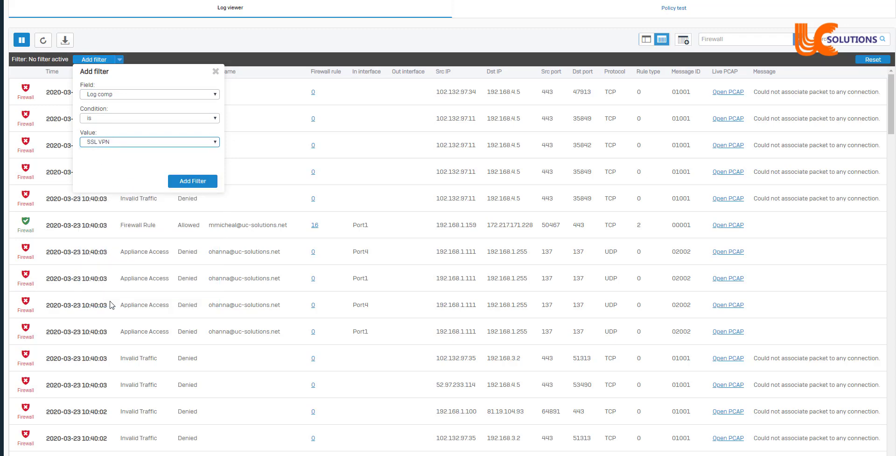
left_click(193, 181)
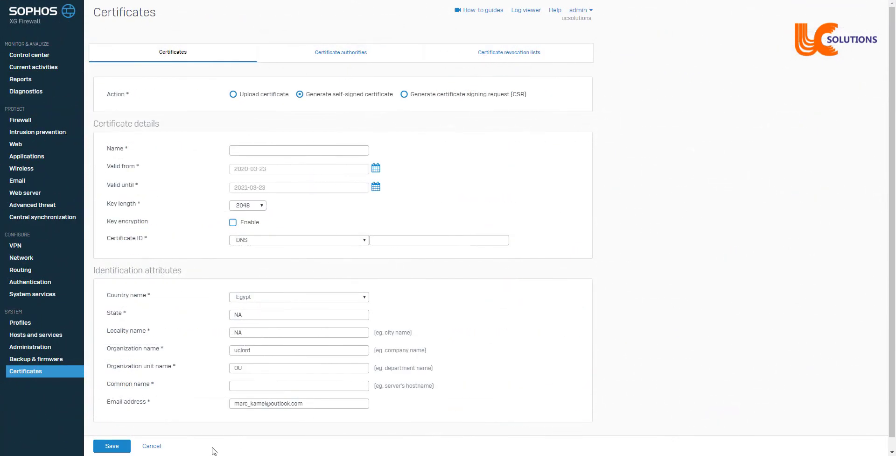
In PuTTY, exit to the main menu and enter option 4, Device Console.
key("alt+Tab")
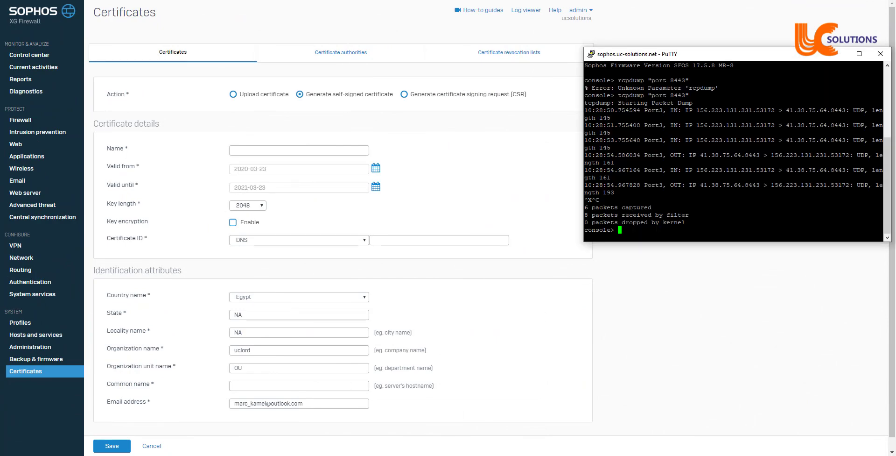
type("exit")
key("Return")
type("4")
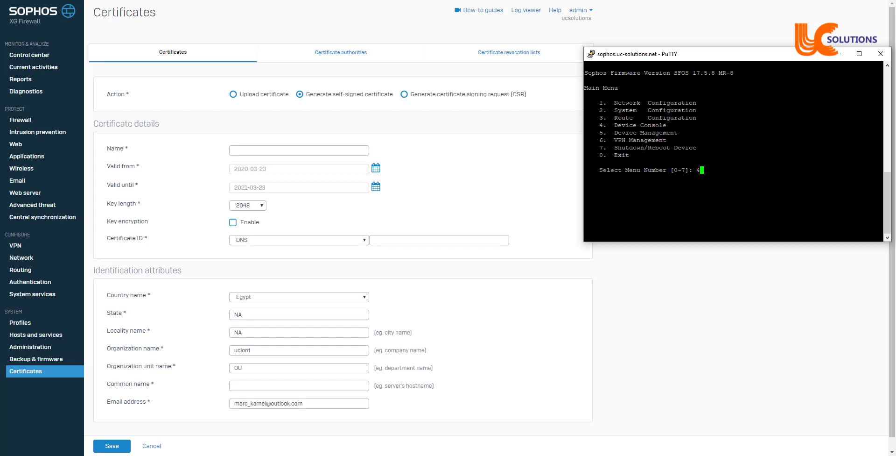
key("Return")
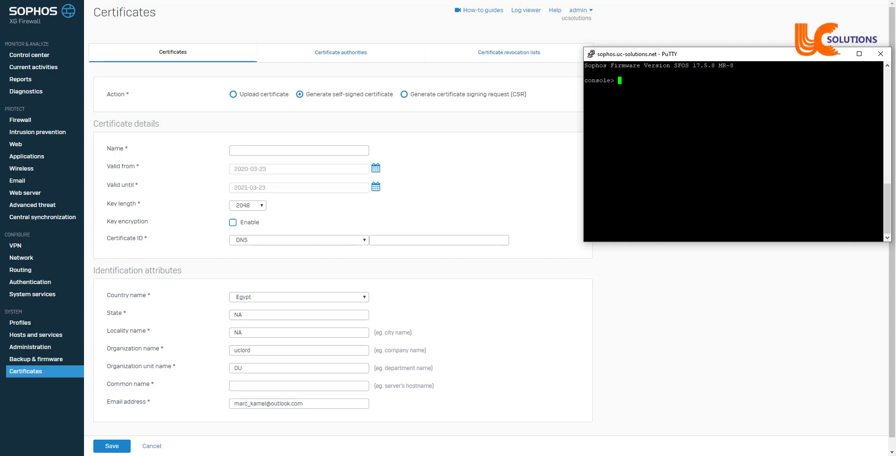
Capture traffic with tcpdump "port 8443", stopping it with Ctrl+C after 30 packets.
type("tcpdump \"8443\"")
key("Return")
key("Up")
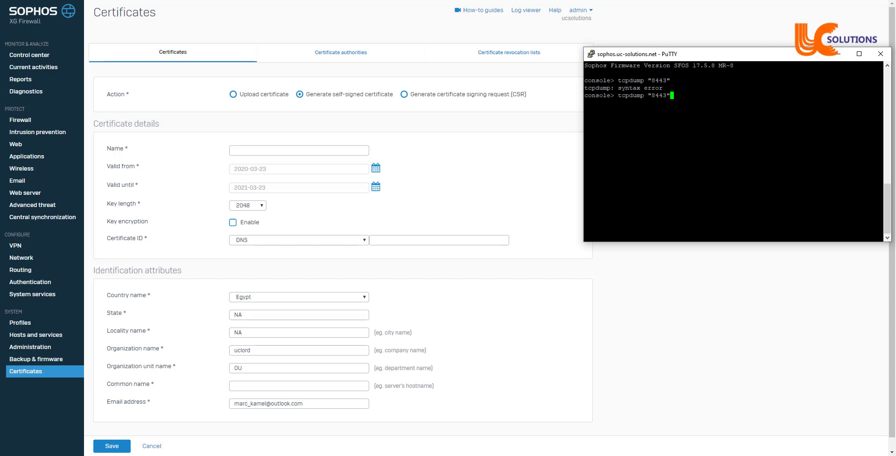
key("Left")
key("Left")
key("Left")
key("Left")
key("Left")
type("port")
key("Return")
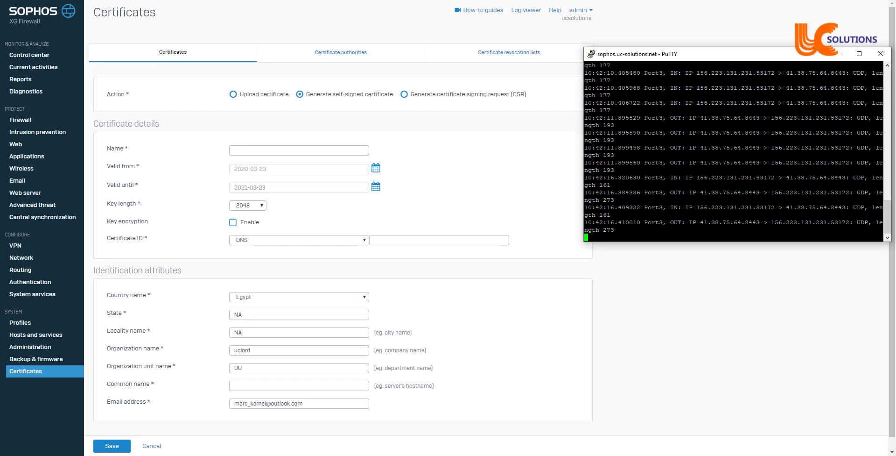
key("ctrl+c")
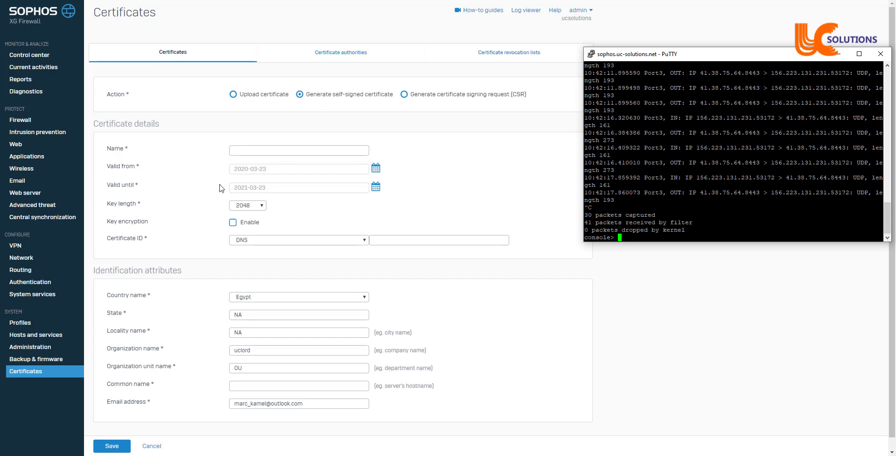
left_click(15, 246)
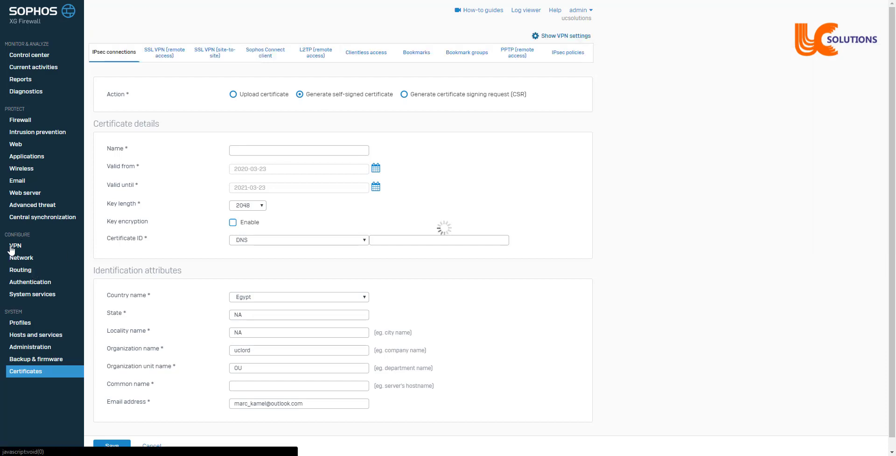
Show the SSL VPN settings and highlight the 8443 server port value.
left_click(551, 38)
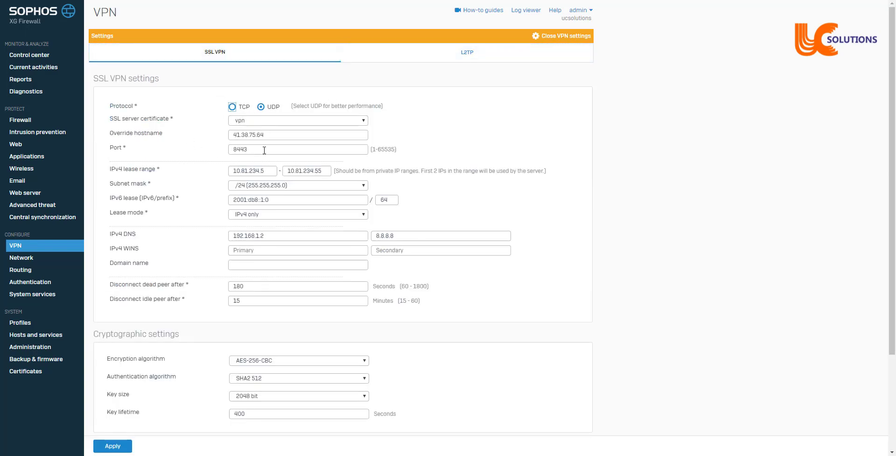
left_click_drag(265, 149, 222, 153)
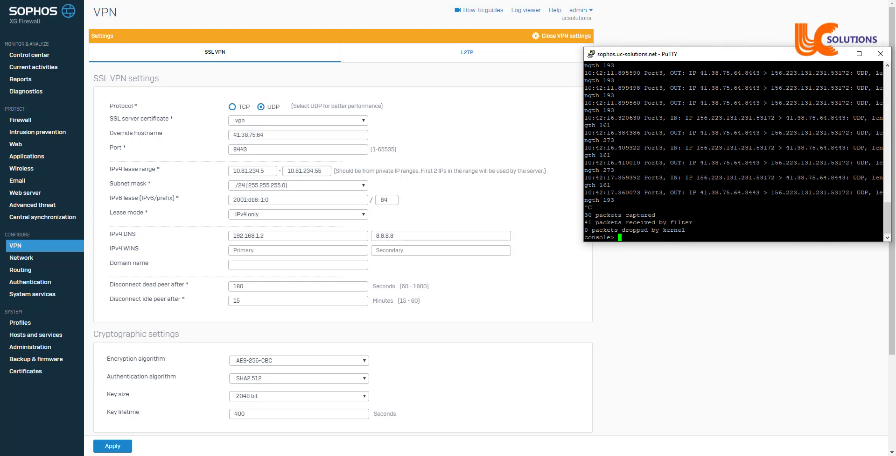
Go via 5 Device Management to 3 Advanced Shell and type tail -f /log/sslvpn.log.
type("exit")
key("Return")
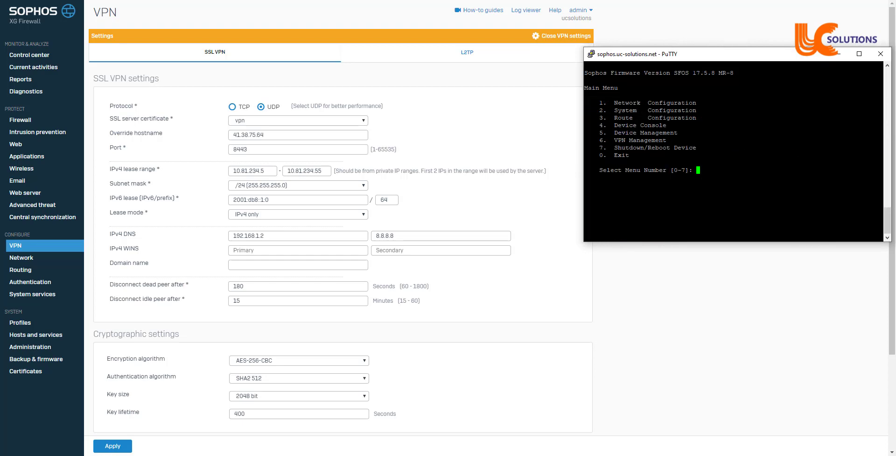
type("5")
key("Return")
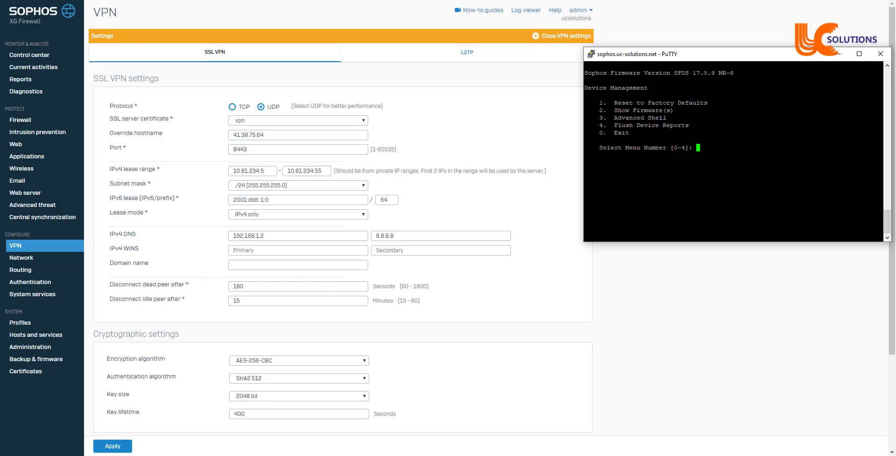
type("3")
key("Return")
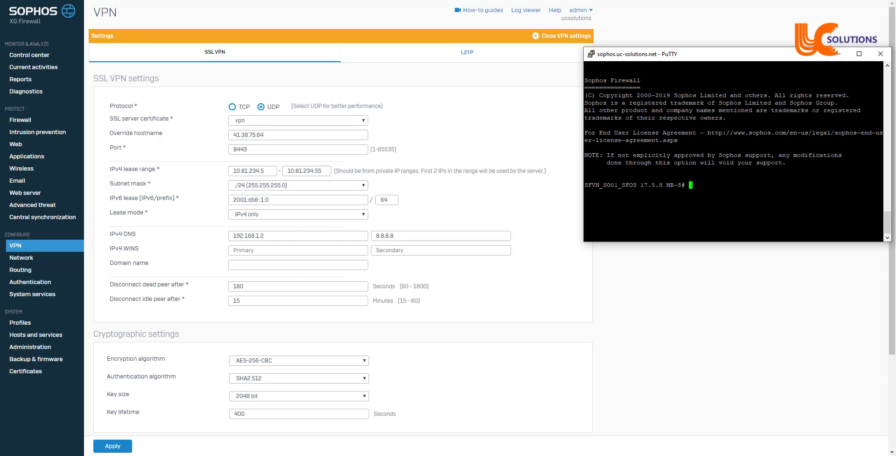
type("tail -f /log/sslvpn.log")
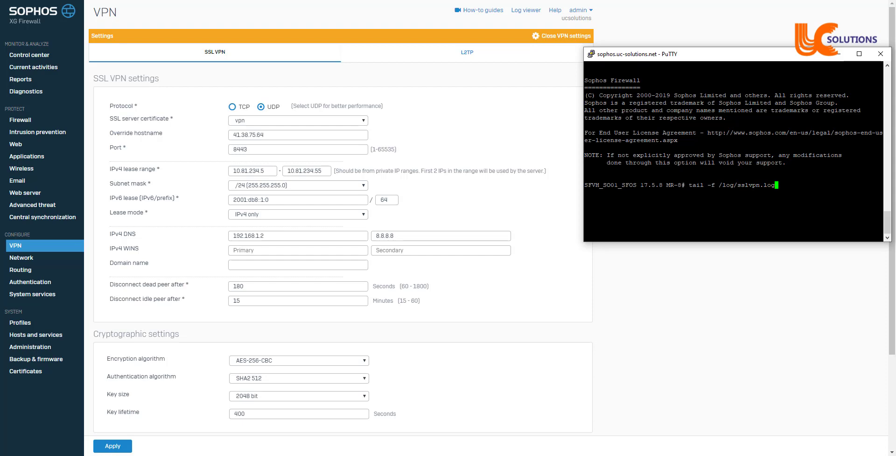
key("Return")
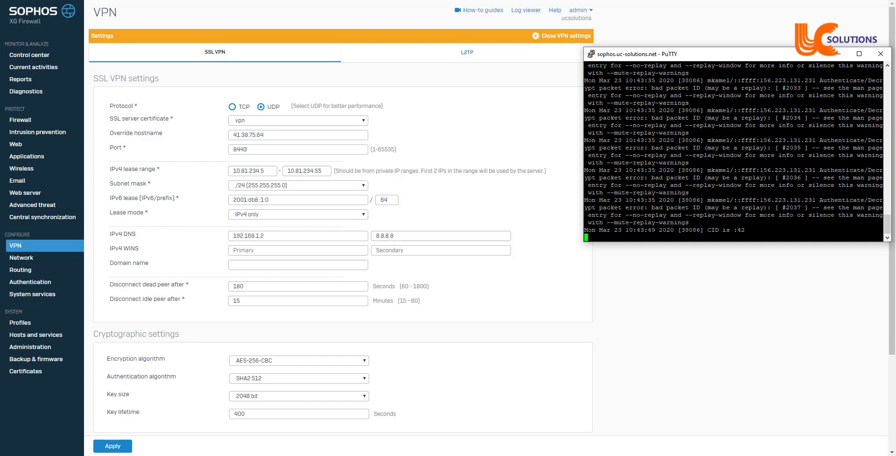
left_click_drag(701, 200, 740, 200)
left_click_drag(760, 199, 821, 200)
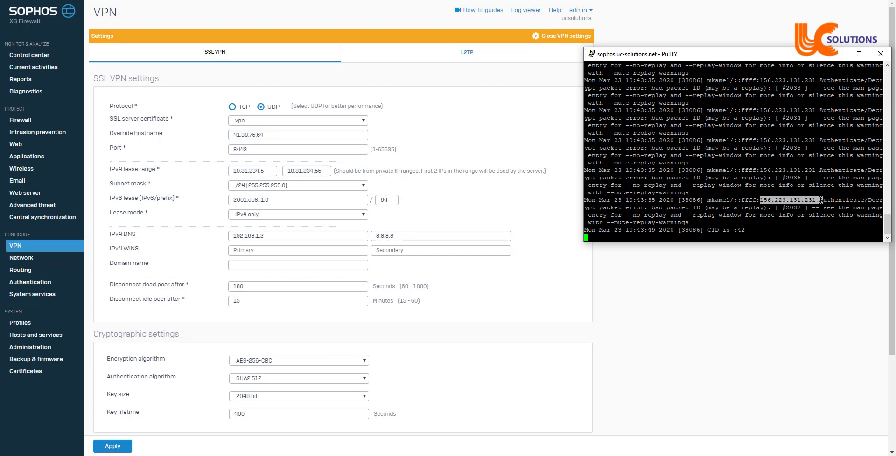
key("ctrl+c")
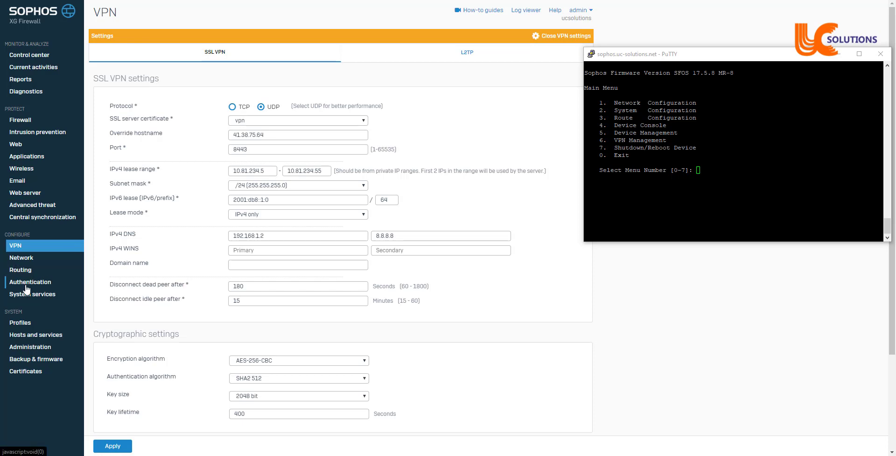
Review Authentication Services methods for firewall, VPN, administrator and SSL VPN, then list the 55 users.
left_click(27, 289)
left_click(27, 285)
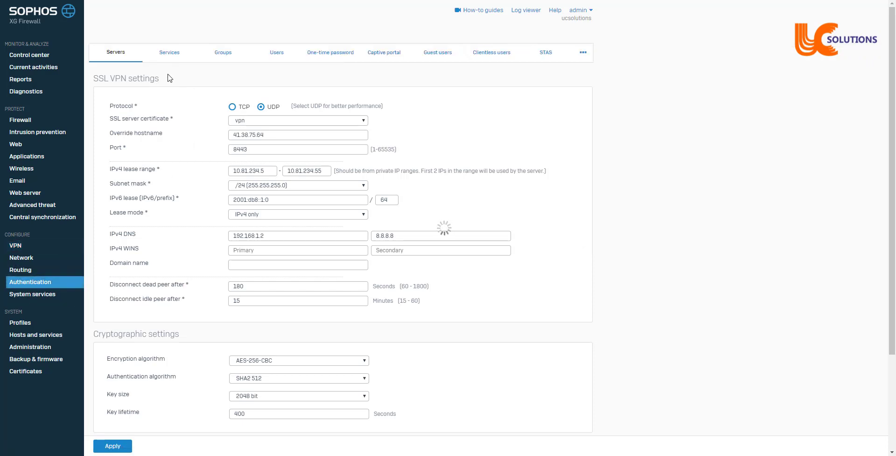
left_click(174, 53)
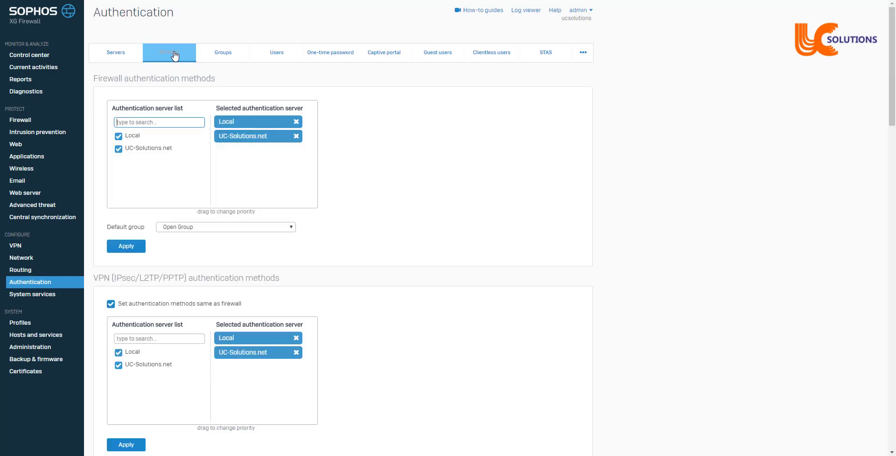
scroll(403, 254, "down", 5)
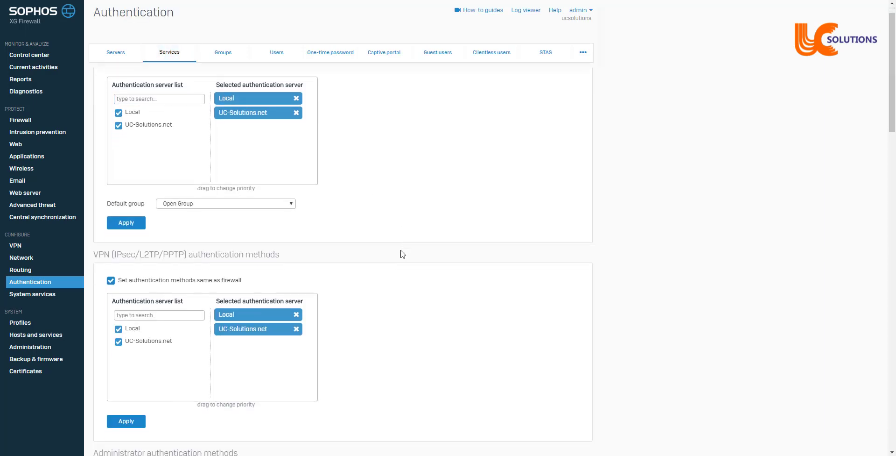
scroll(403, 254, "down", 6)
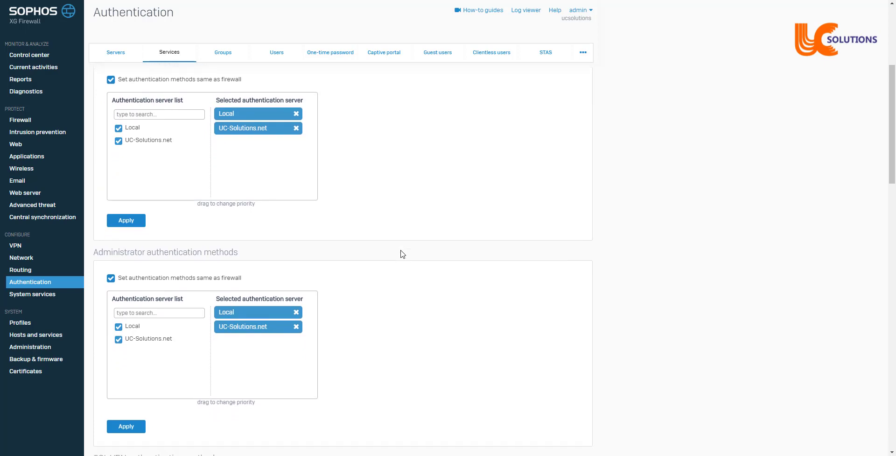
scroll(402, 253, "down", 1)
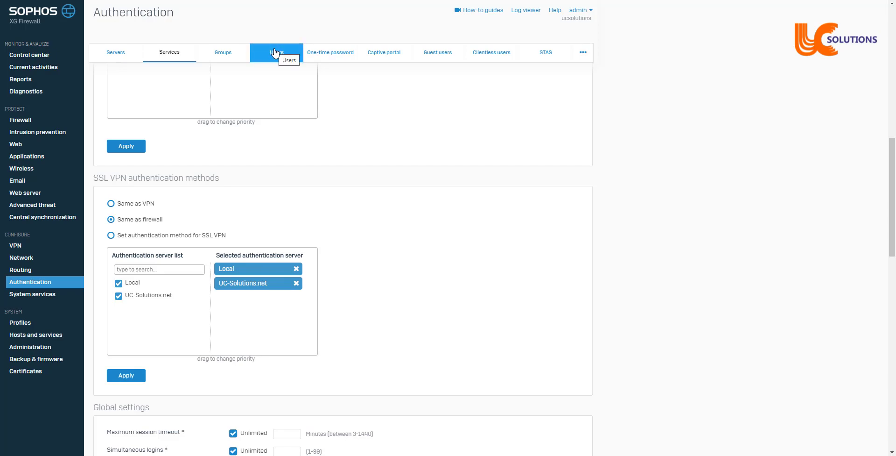
left_click(275, 53)
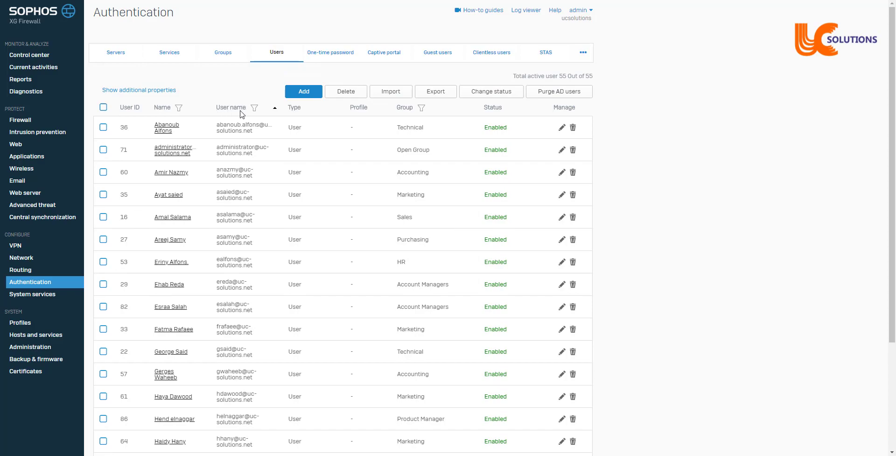
Filter users by the VPN user's username and review that account's group and remote access settings.
left_click(255, 108)
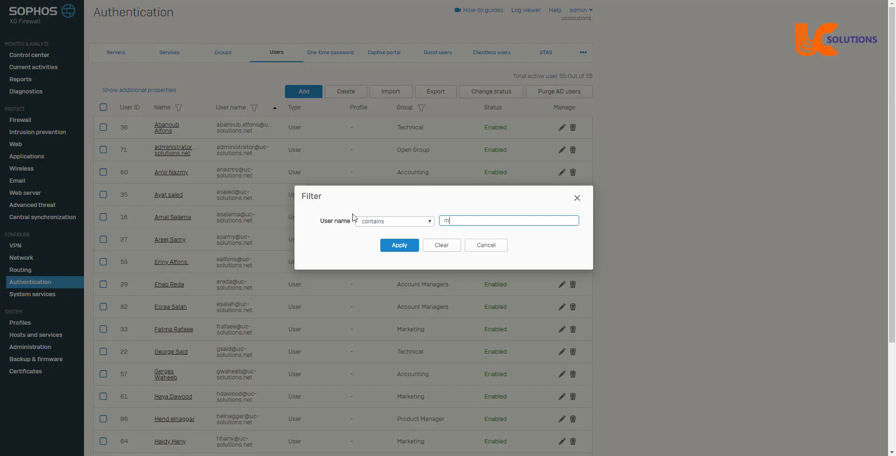
left_click(412, 248)
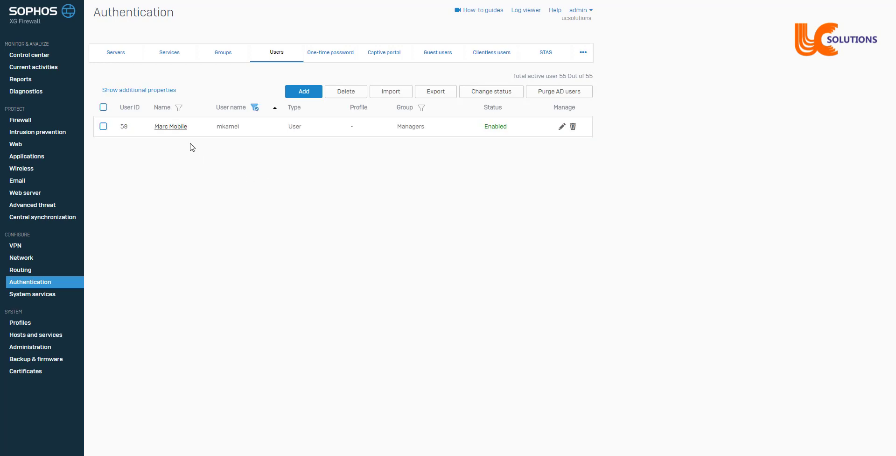
left_click(176, 128)
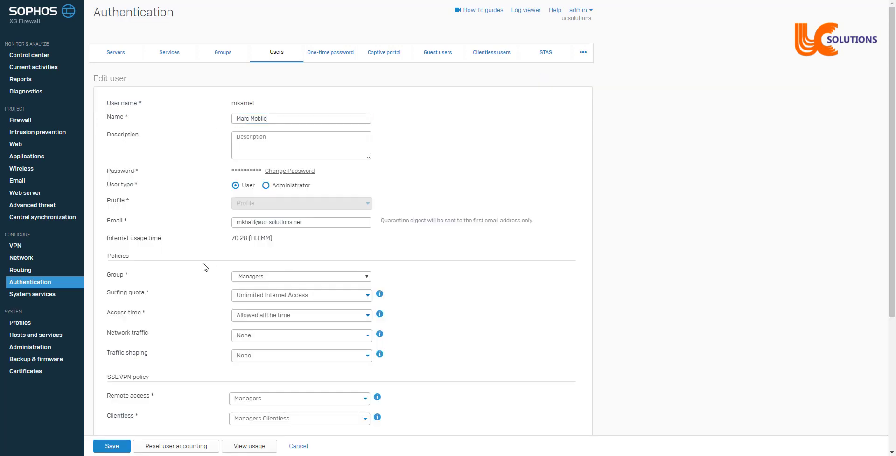
scroll(206, 267, "down", 3)
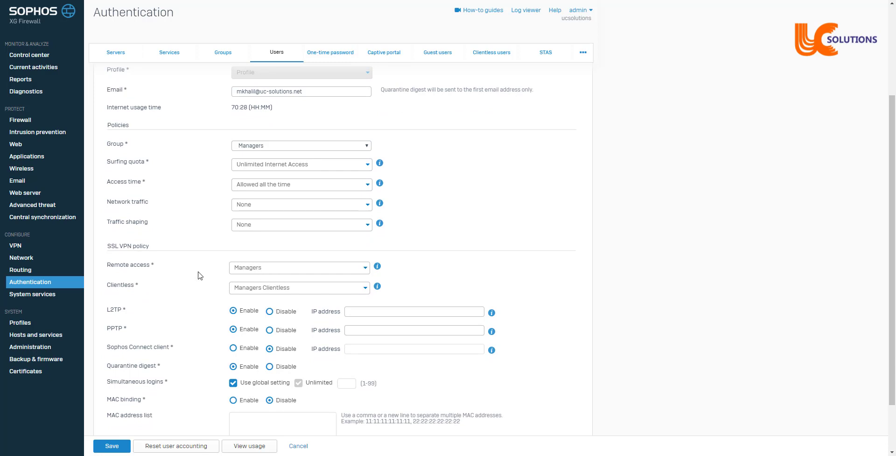
scroll(200, 276, "down", 2)
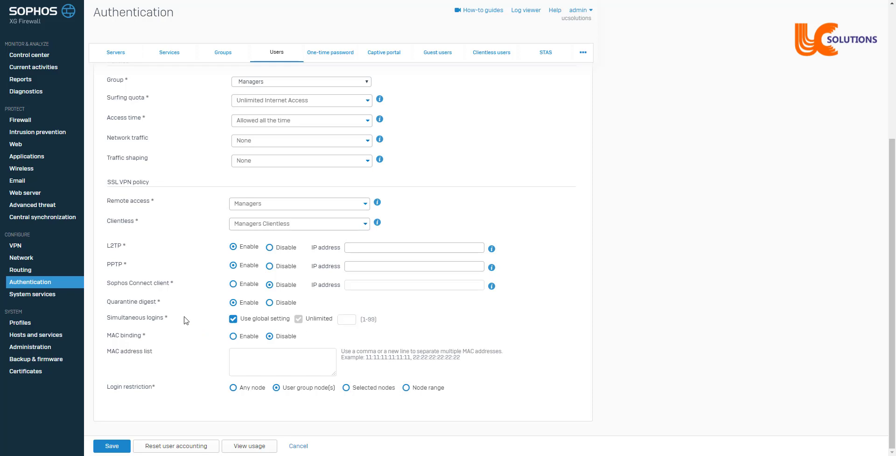
Review the firewall rule list, including the SSL_VPN rule, then move to the VPN section.
left_click(30, 122)
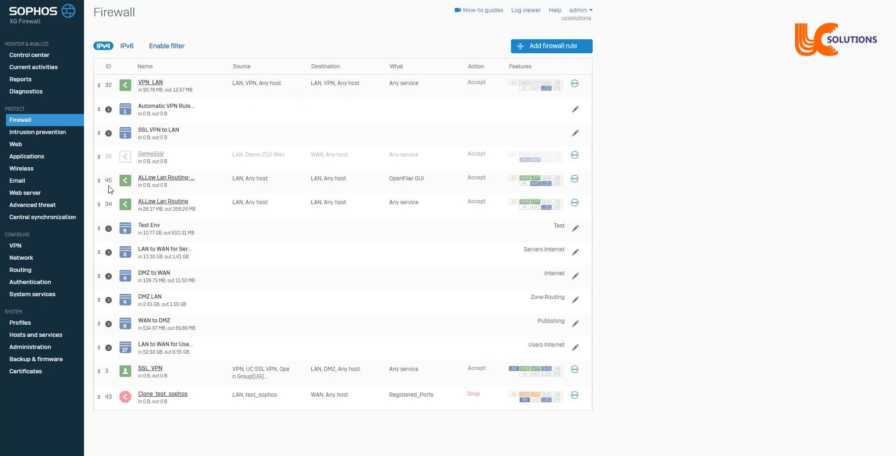
left_click(14, 246)
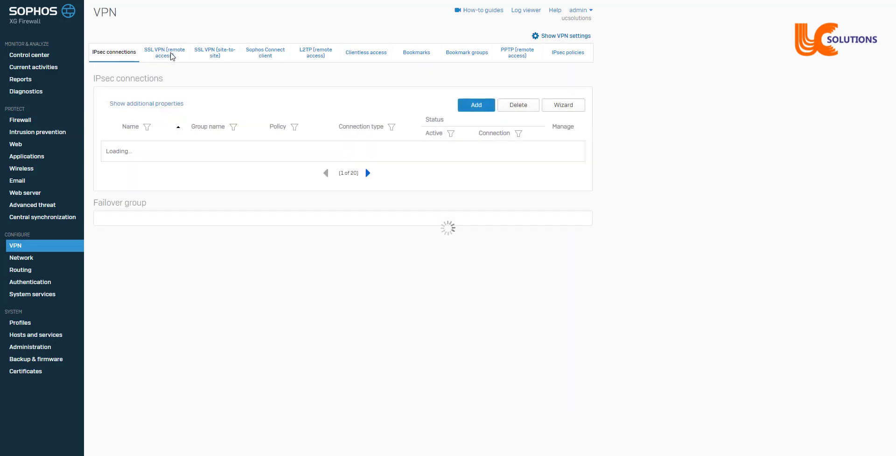
Inspect the Managers SSL VPN remote access policy's members and UC LAN tunnel access.
left_click(169, 53)
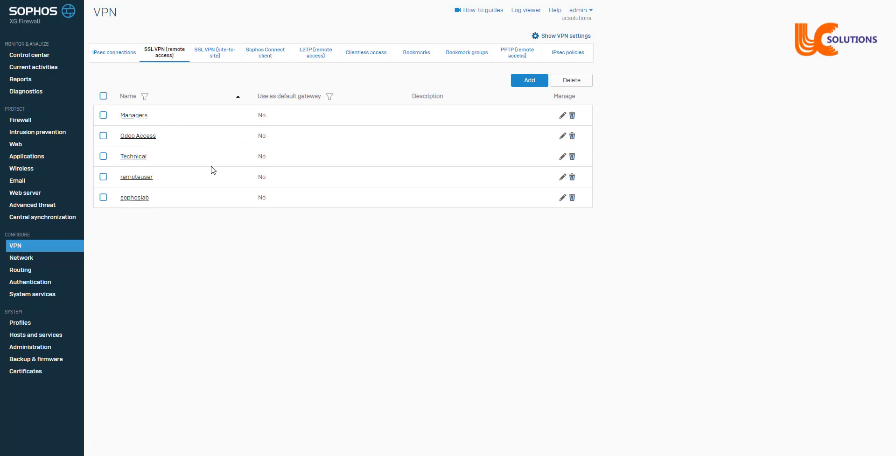
left_click(134, 117)
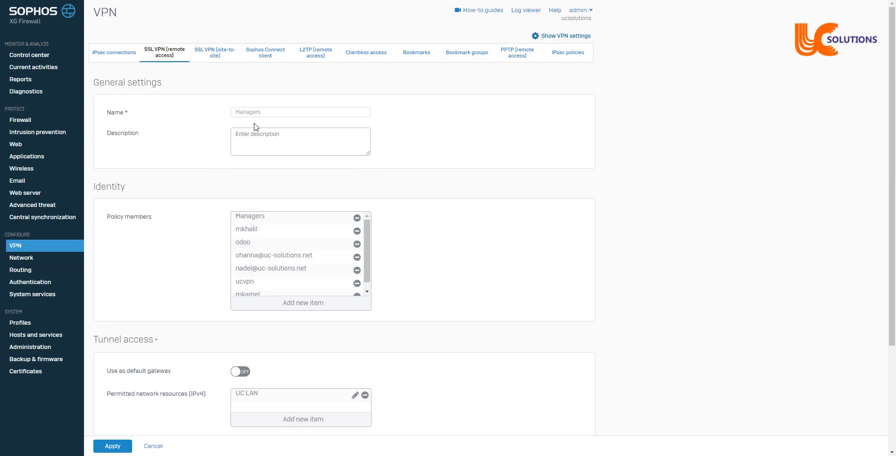
scroll(215, 186, "down", 3)
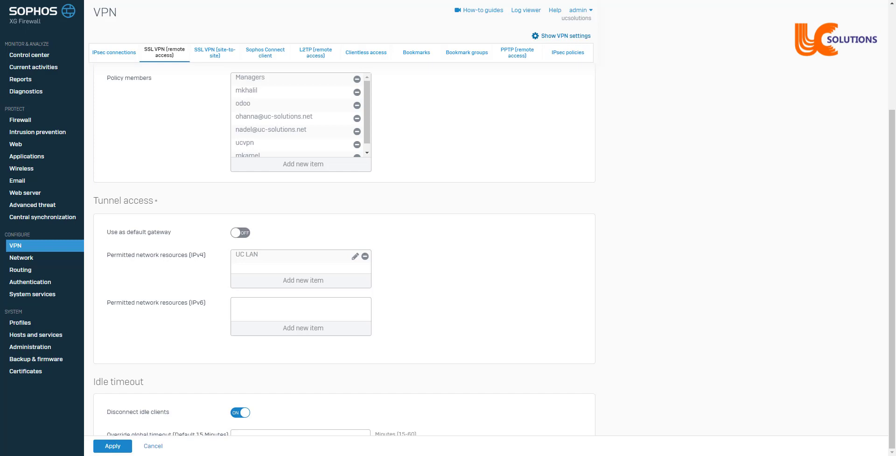
Enter the Device Console (option 4) in the PuTTY firewall session.
left_click(164, 455)
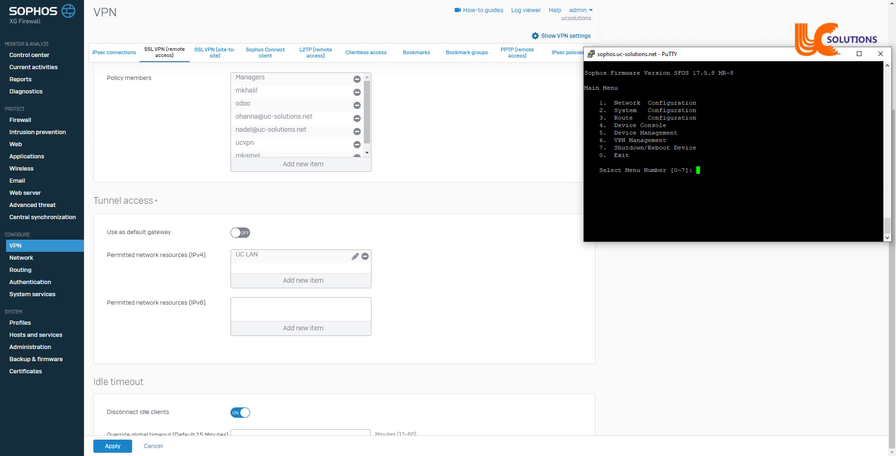
type("4")
key("Return")
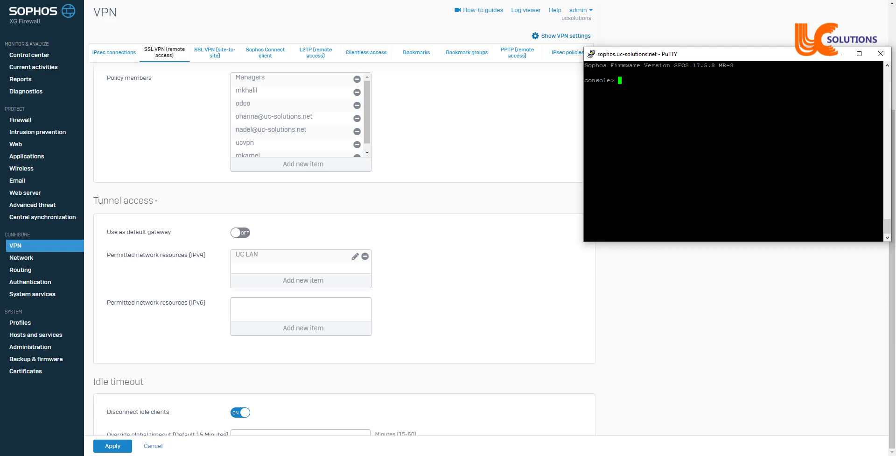
Capture dropped packets on port 8443 with drop-packet-capture, then stop the capture.
type("drop-p")
key("Tab")
type("\"port")
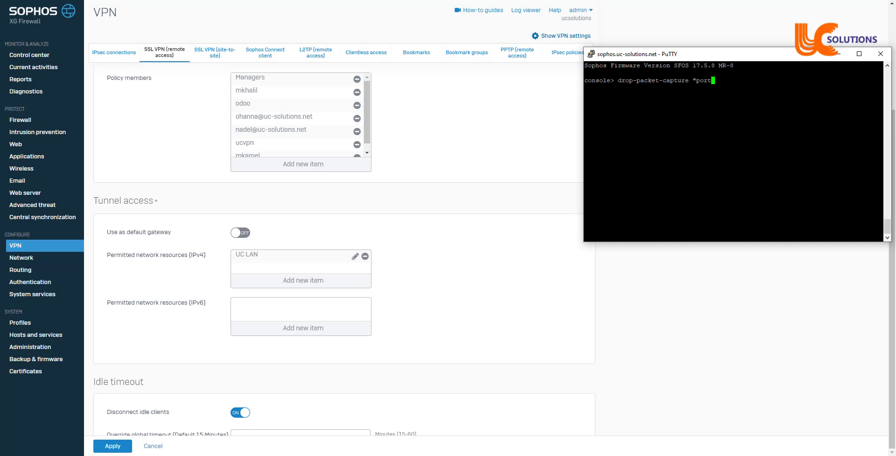
type(" 8443\"")
key("Return")
key("Return")
key("Return")
key("Return")
key("ctrl+c")
key("Return")
left_click(710, 397)
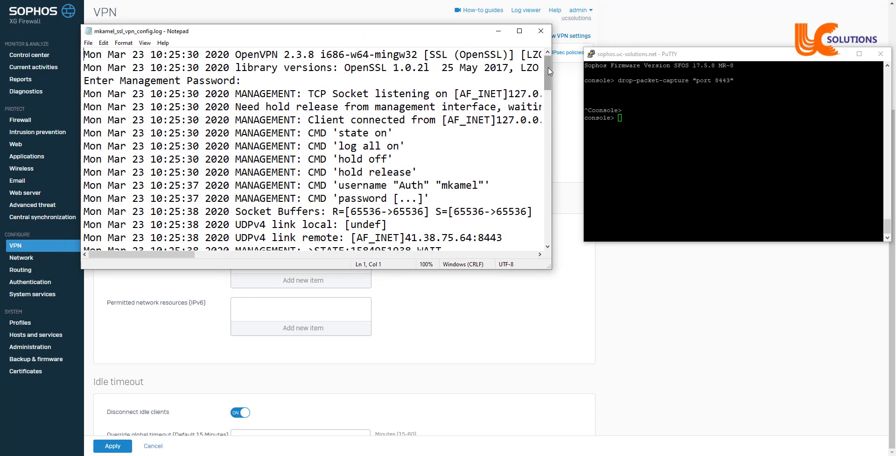
mouse_move(550, 71)
left_mouse_down()
mouse_move(554, 220)
mouse_move(543, 57)
left_mouse_up()
left_click(497, 32)
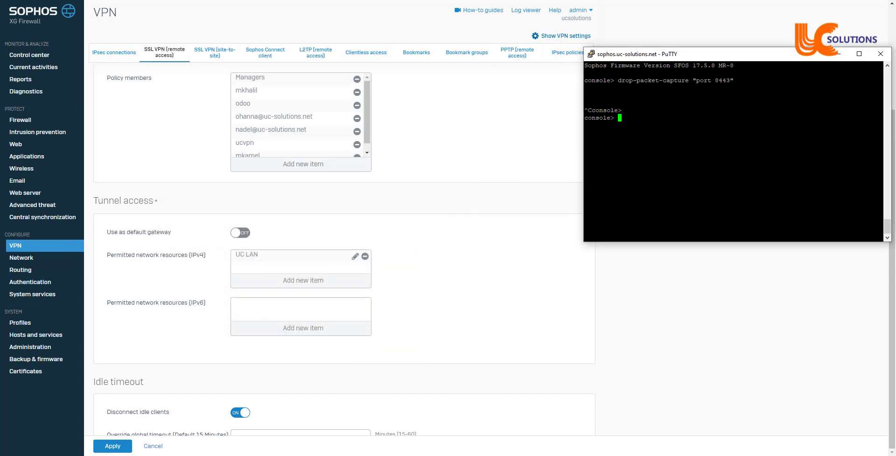